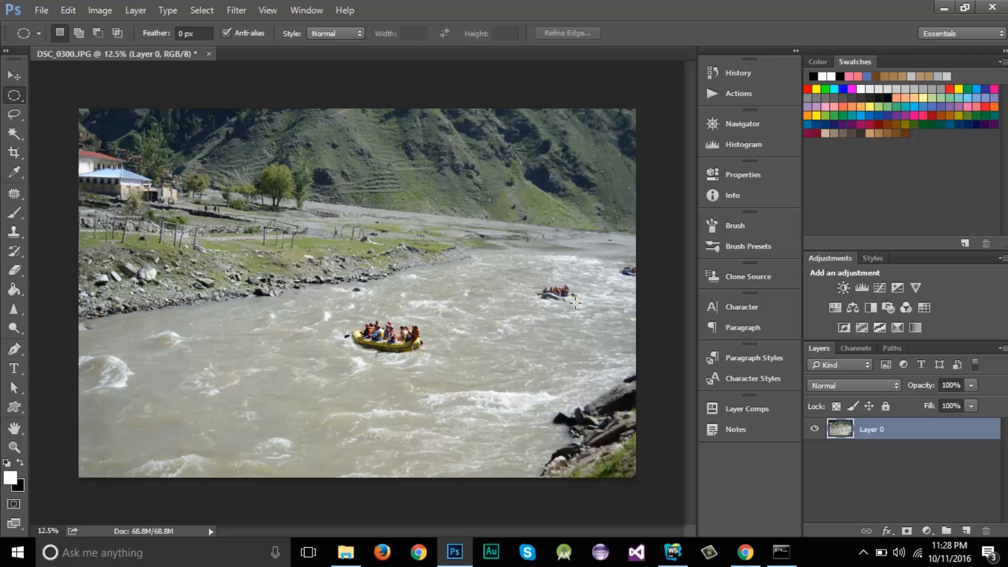
# Draw an elliptical selection around the distant raft, then deselect it.
pyautogui.click(12, 96)
pyautogui.moveTo(526, 270); pyautogui.dragTo(584, 317)
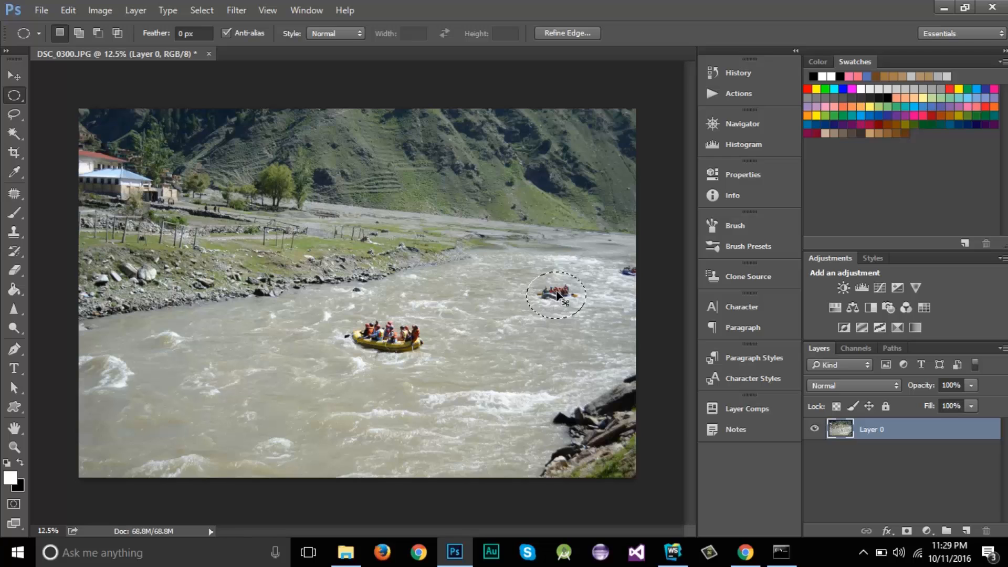
pyautogui.hotkey('ctrl', 'd')
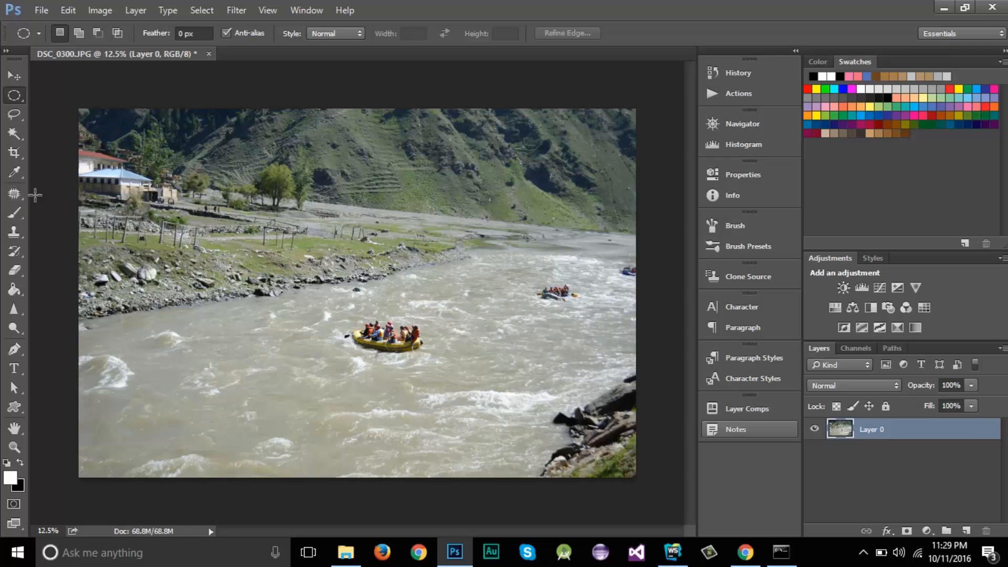
# Remove the distant raft with the Patch Tool by patching in nearby water, then deselect.
pyautogui.click(14, 194)
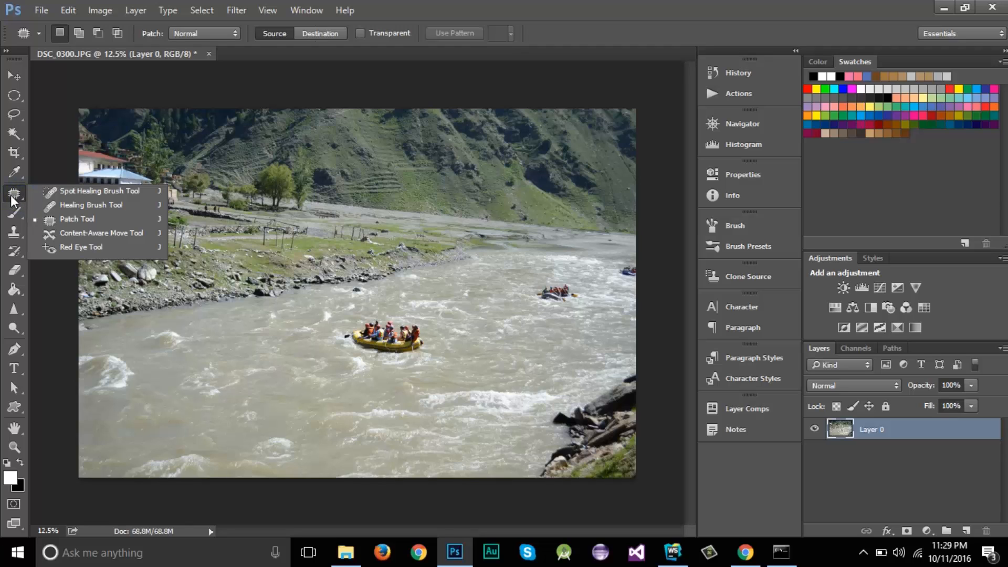
pyautogui.click(78, 220)
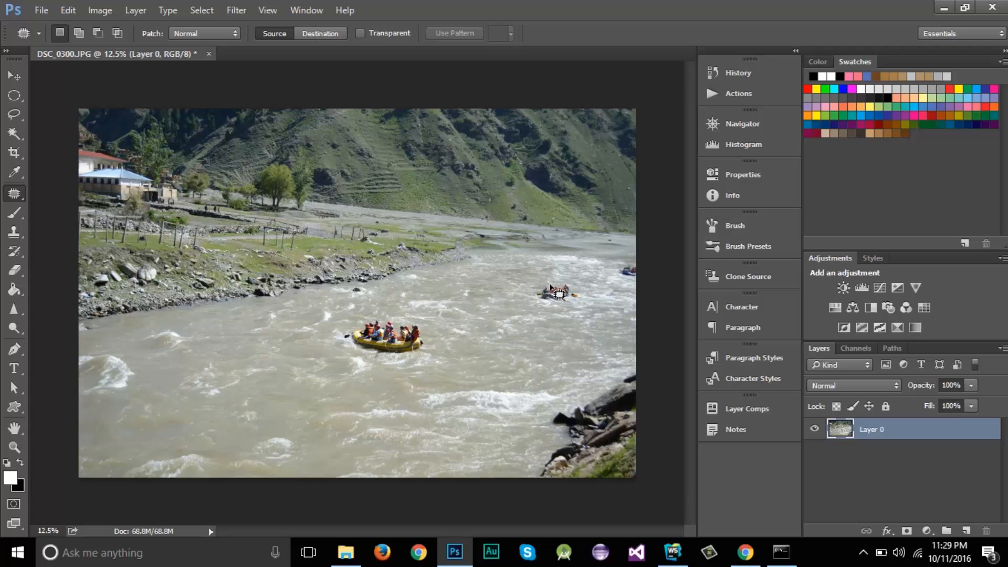
pyautogui.moveTo(543, 284)
pyautogui.mouseDown()
pyautogui.moveTo(566, 282)
pyautogui.moveTo(591, 307)
pyautogui.moveTo(556, 315)
pyautogui.moveTo(538, 306)
pyautogui.moveTo(558, 290)
pyautogui.mouseUp()
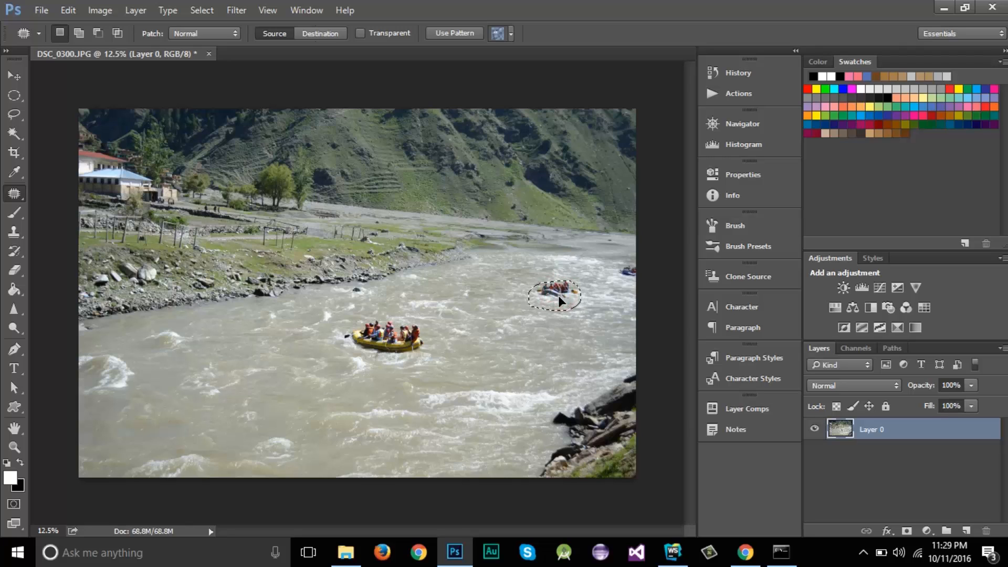
pyautogui.moveTo(555, 309); pyautogui.dragTo(541, 346)
pyautogui.moveTo(558, 291); pyautogui.dragTo(477, 292)
pyautogui.hotkey('ctrl', 'd')
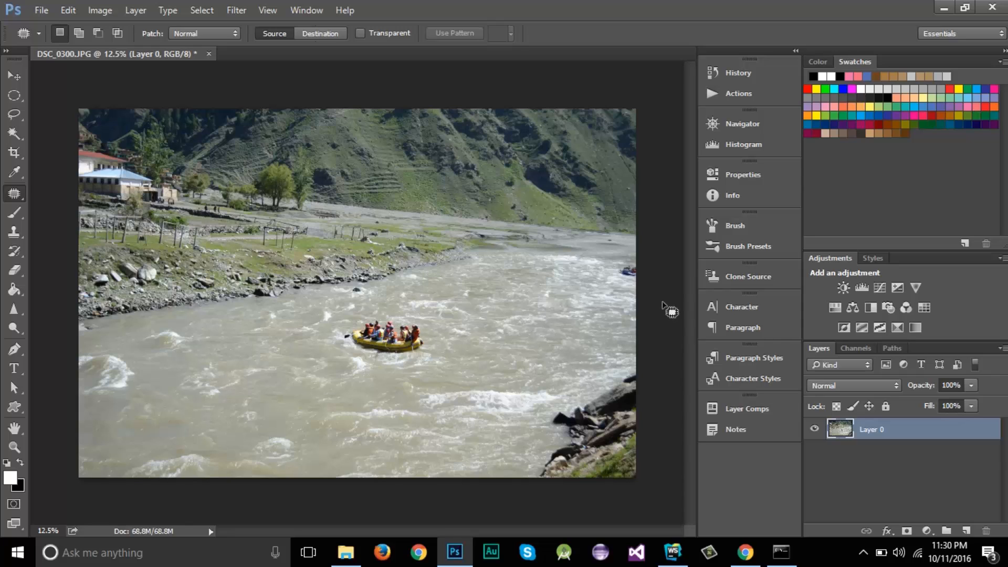
# Undo the patch with Ctrl+Z and Alt+Ctrl+Z so the distant raft reappears.
pyautogui.click(18, 193)
pyautogui.click(674, 294)
pyautogui.hotkey('ctrl', 'z')
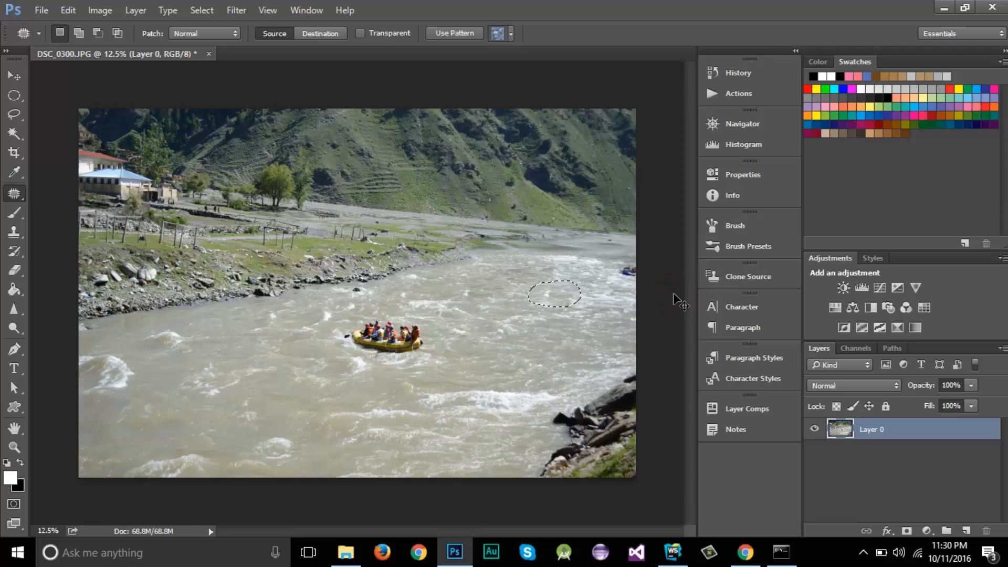
pyautogui.hotkey('ctrl', 'z')
pyautogui.hotkey('ctrl', 'z')
pyautogui.hotkey('ctrl', 'alt', 'z')
pyautogui.hotkey('ctrl', 'alt', 'z')
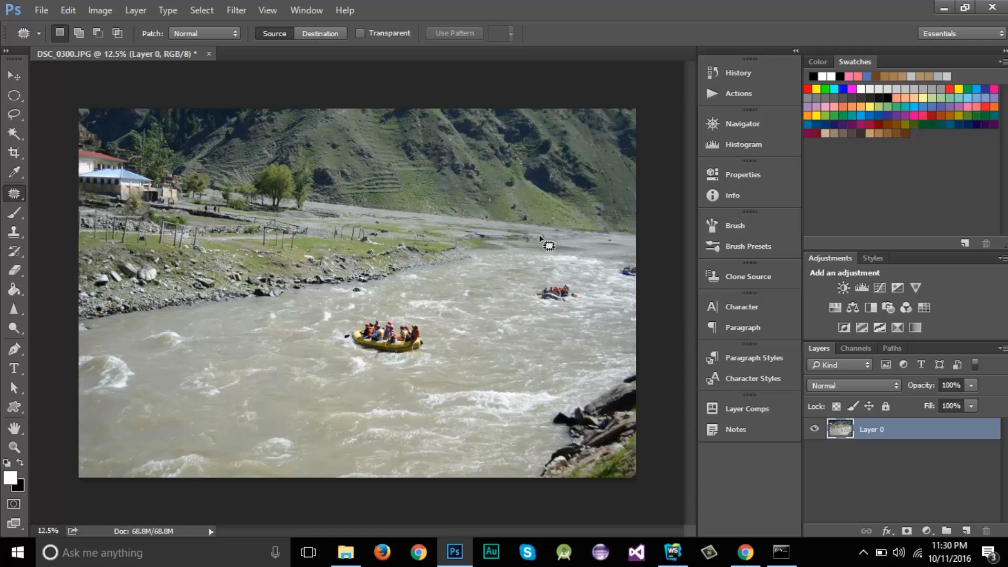
# Look through the Image and Edit menus without running a command.
pyautogui.click(115, 15)
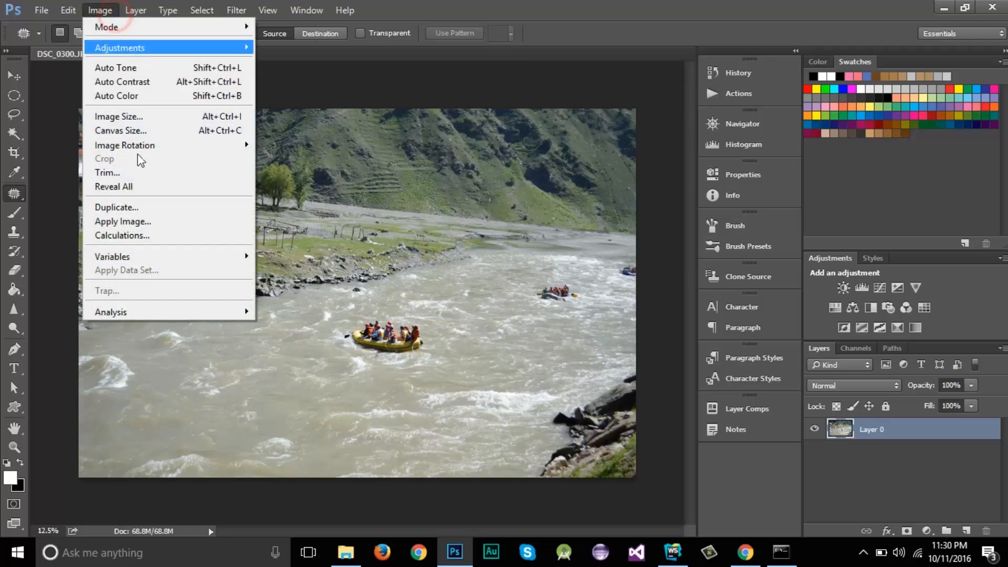
pyautogui.click(118, 12)
pyautogui.click(68, 11)
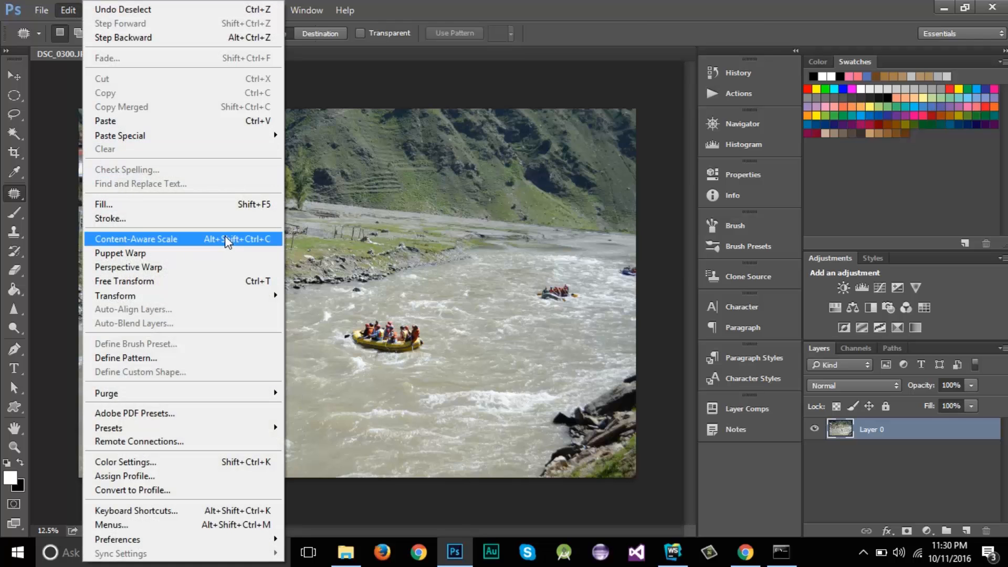
pyautogui.click(639, 19)
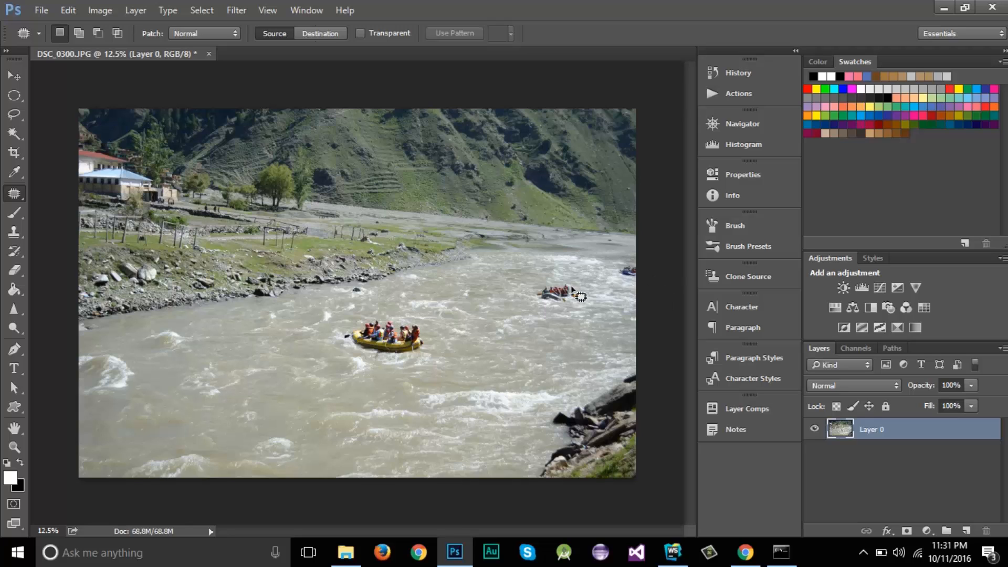
# Lasso a freehand selection around the distant raft.
pyautogui.click(14, 114)
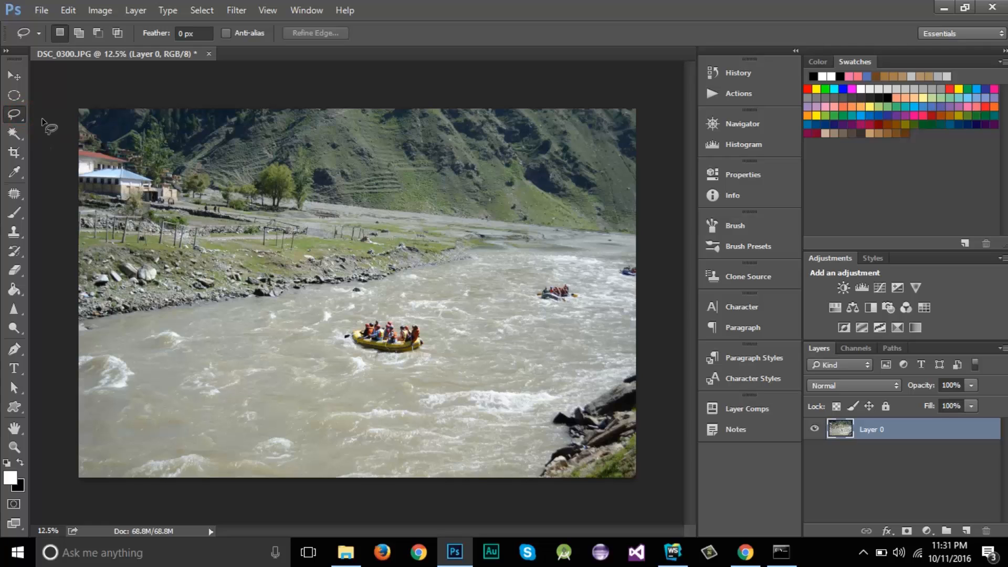
pyautogui.rightClick(14, 114)
pyautogui.click(74, 113)
pyautogui.moveTo(551, 282); pyautogui.dragTo(565, 289)
pyautogui.moveTo(547, 312)
pyautogui.mouseDown()
pyautogui.moveTo(530, 291)
pyautogui.moveTo(566, 292)
pyautogui.mouseUp()
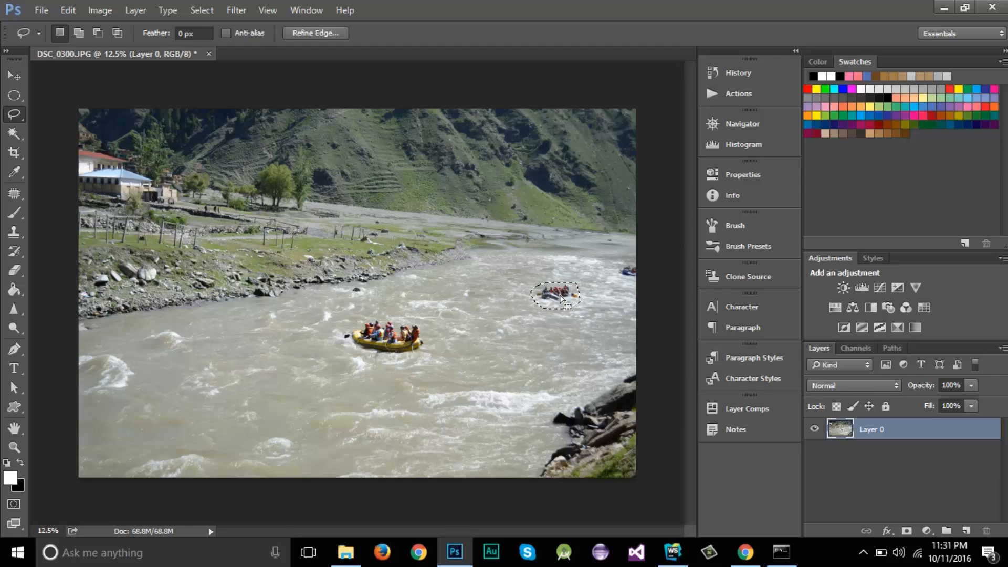
# Fill the lassoed area using Edit > Fill with Use set to Content-Aware.
pyautogui.click(71, 13)
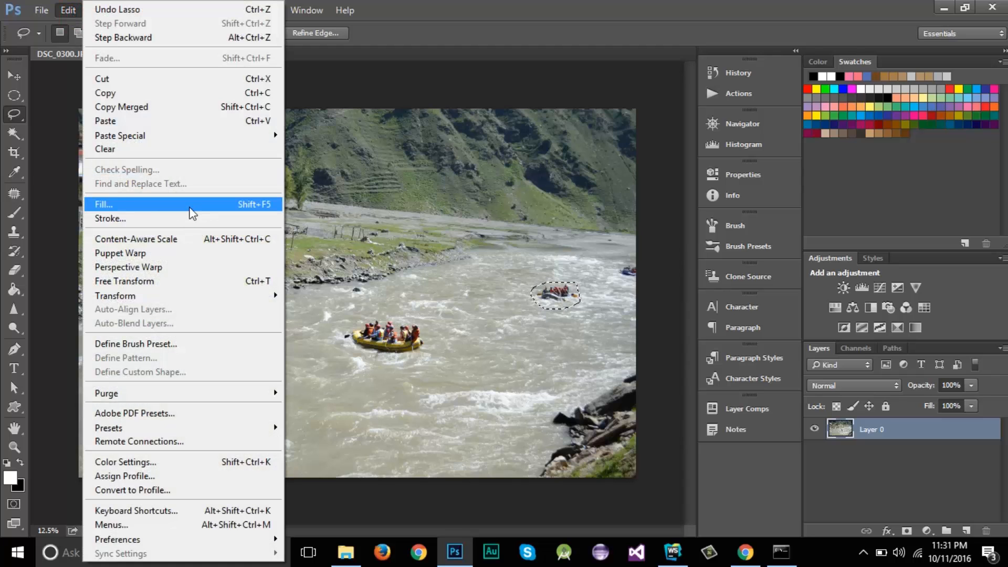
pyautogui.click(168, 205)
pyautogui.moveTo(514, 48); pyautogui.dragTo(297, 97)
pyautogui.click(299, 142)
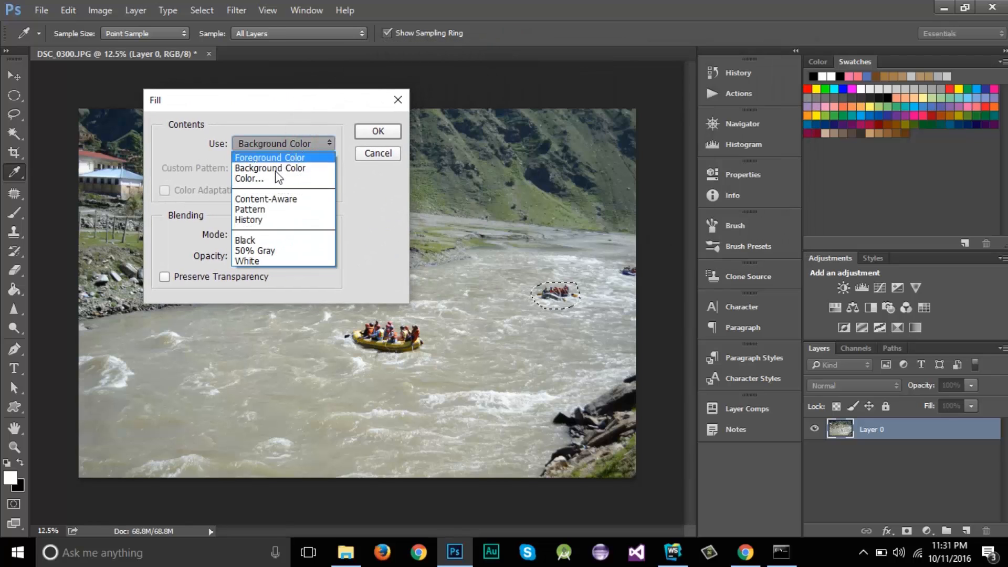
pyautogui.click(279, 200)
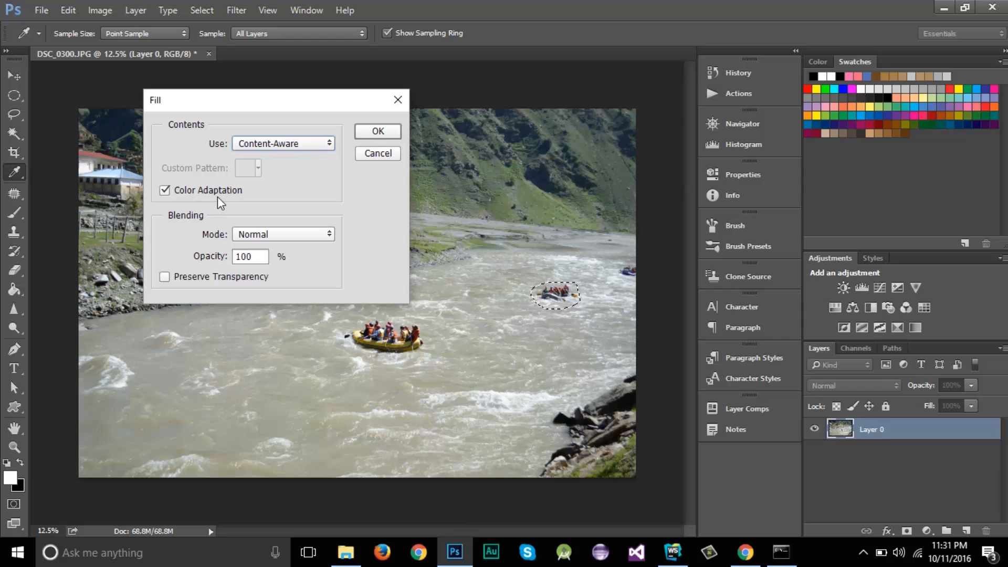
pyautogui.click(378, 132)
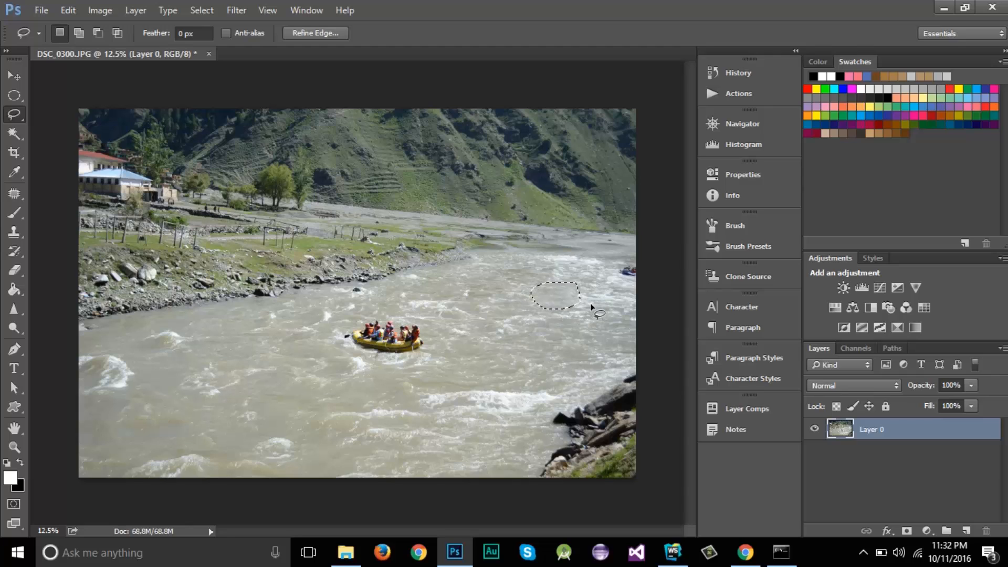
# Apply a second Content-Aware fill to the selected water patch, then deselect.
pyautogui.click(71, 11)
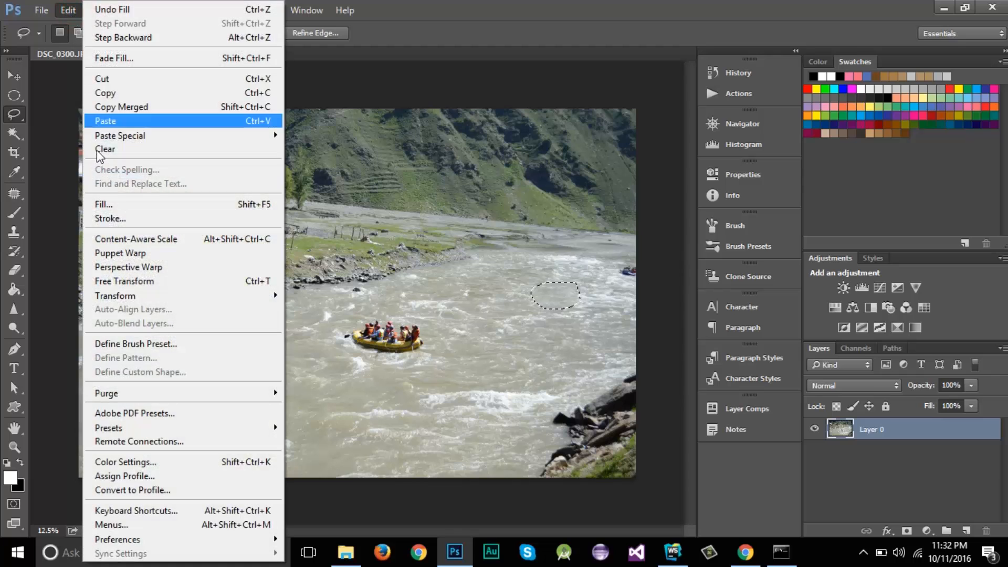
pyautogui.click(117, 205)
pyautogui.moveTo(320, 108); pyautogui.dragTo(294, 113)
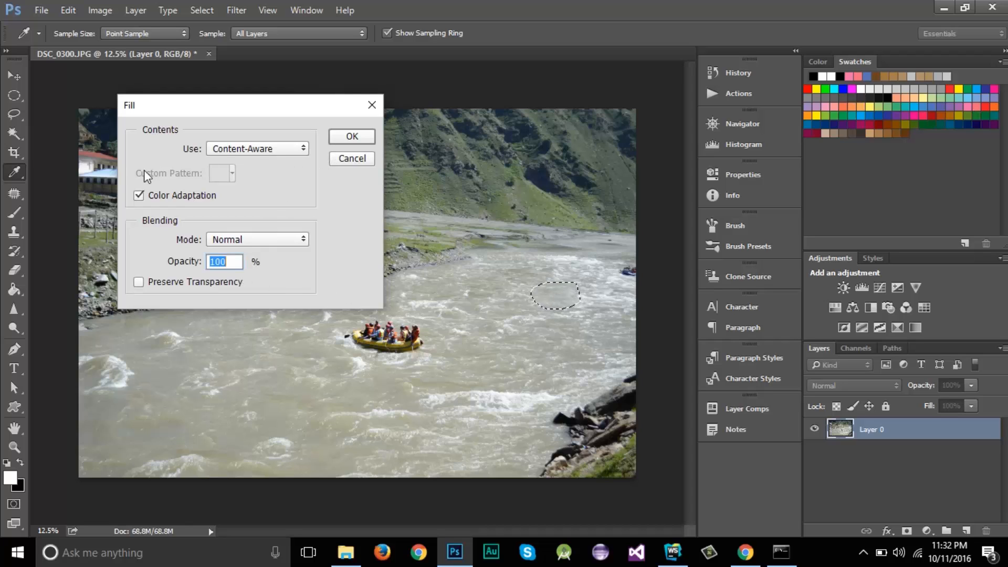
pyautogui.click(352, 137)
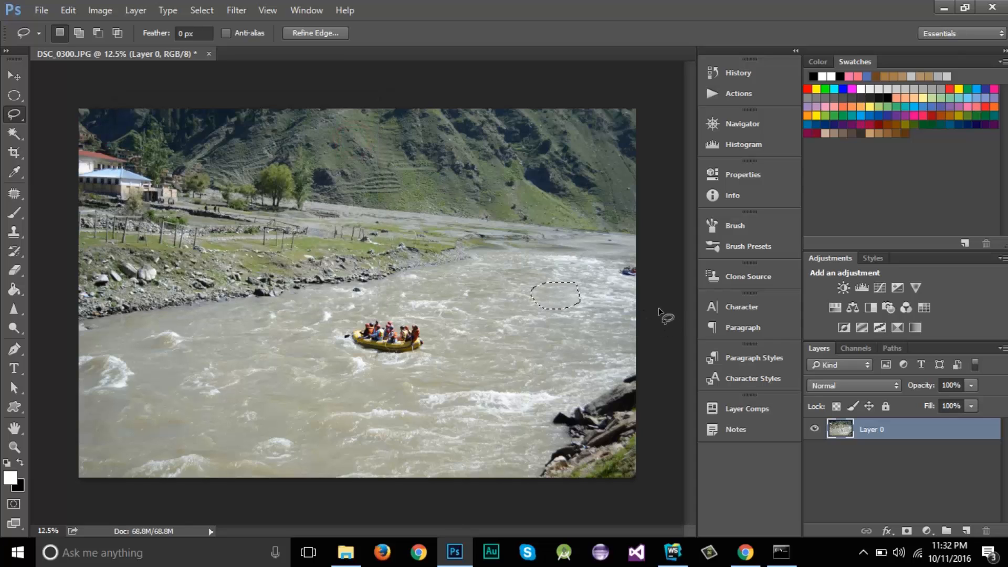
pyautogui.hotkey('ctrl', 'd')
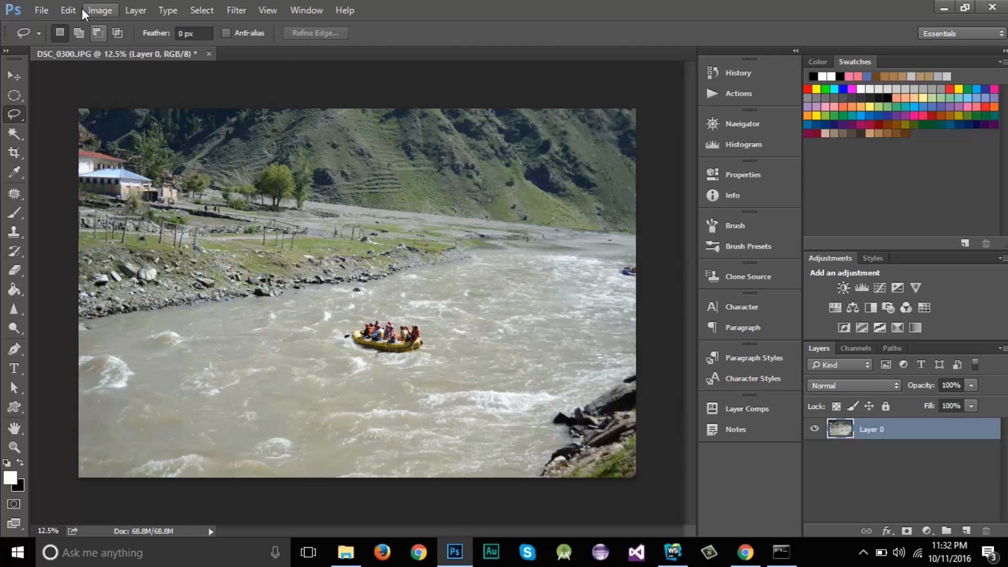
# Check the Edit menu, briefly lasso the restored far raft, then clear the selection.
pyautogui.click(69, 10)
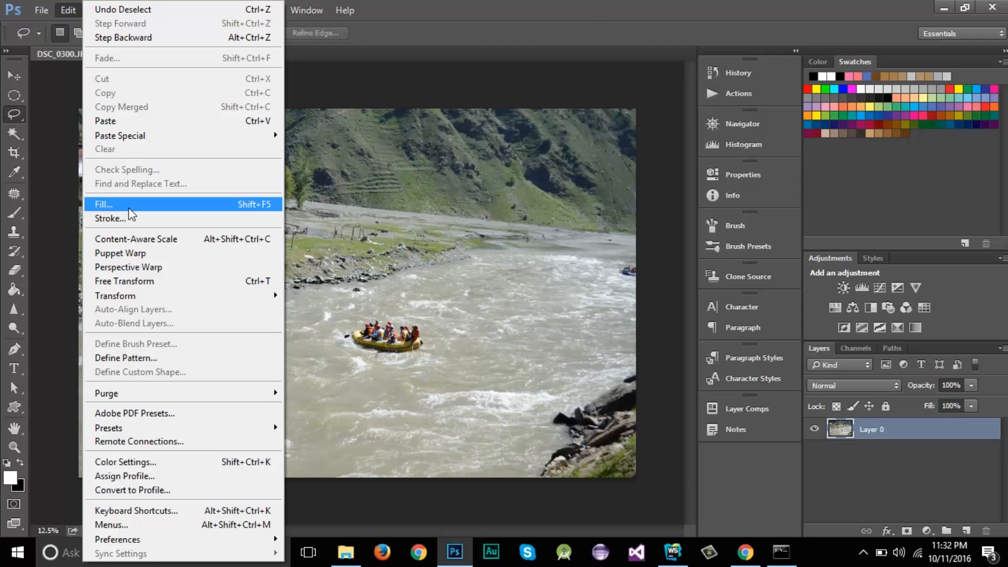
pyautogui.click(588, 11)
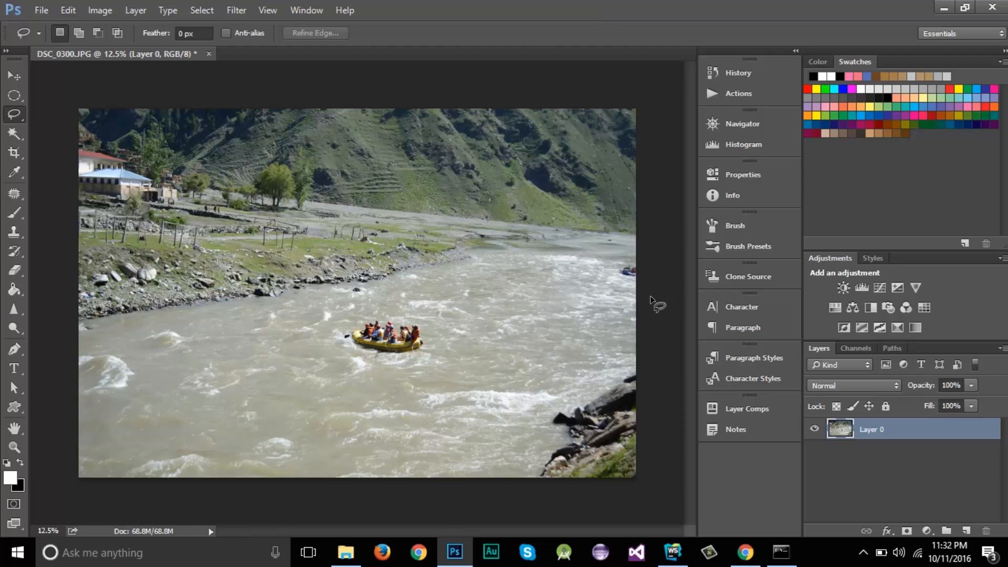
pyautogui.moveTo(556, 284); pyautogui.dragTo(551, 284)
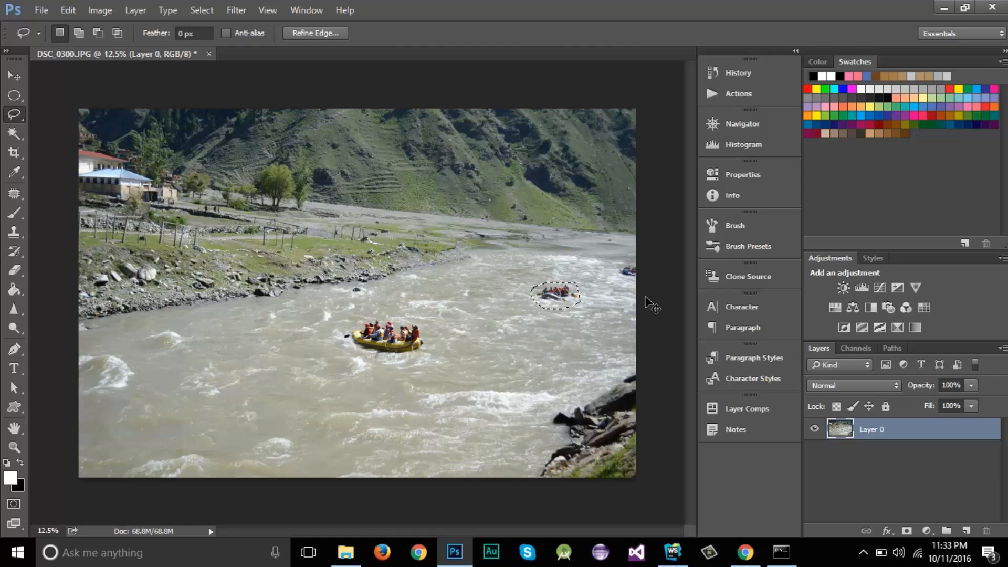
pyautogui.click(651, 304)
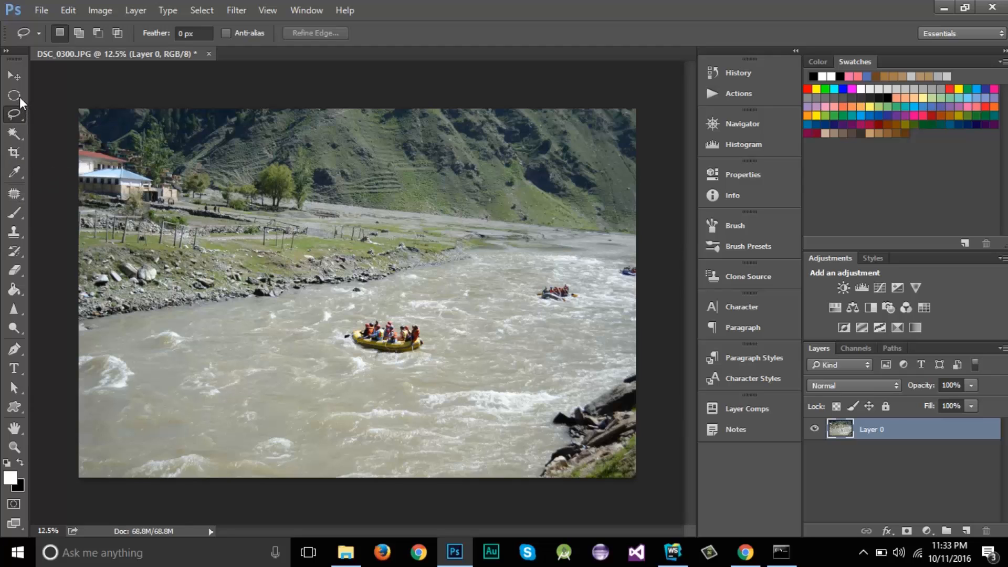
# Lasso the far raft and switch to the Content-Aware Move Tool in Move mode.
pyautogui.moveTo(567, 283)
pyautogui.mouseDown()
pyautogui.moveTo(581, 299)
pyautogui.moveTo(562, 307)
pyautogui.moveTo(534, 299)
pyautogui.moveTo(535, 288)
pyautogui.moveTo(568, 284)
pyautogui.mouseUp()
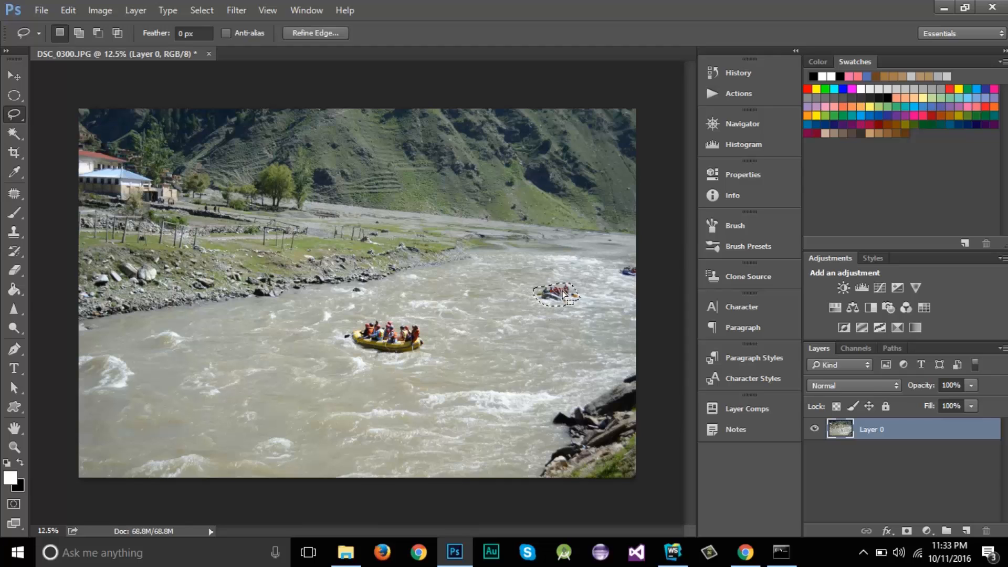
pyautogui.click(16, 195)
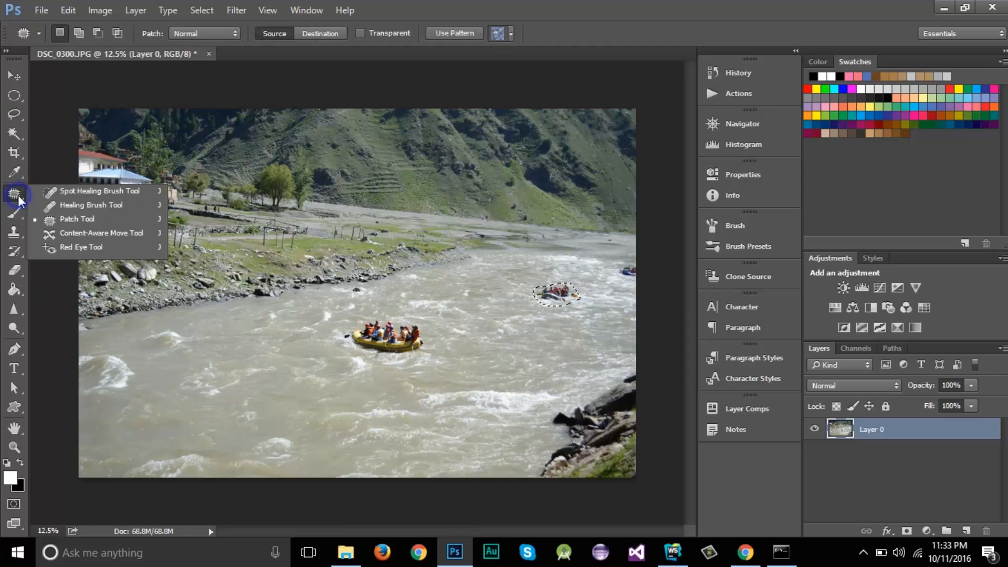
pyautogui.click(88, 235)
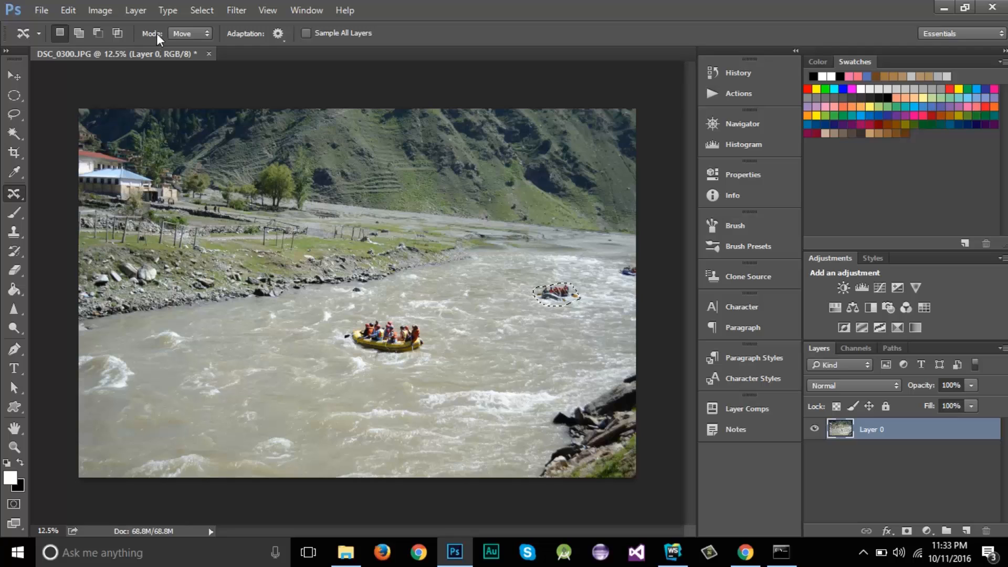
pyautogui.click(204, 37)
# Drag the selected small raft left toward mid-river with the Content-Aware Move Tool.
pyautogui.moveTo(562, 298); pyautogui.dragTo(512, 289)
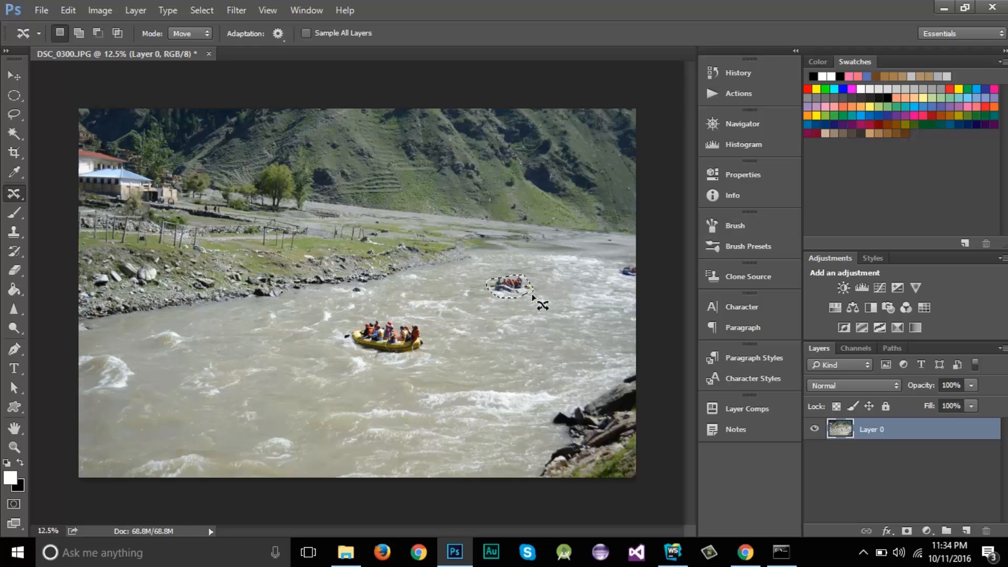
# Set Content-Aware Move to Extend mode and drag copies of the raft around the river.
pyautogui.click(203, 33)
pyautogui.click(187, 56)
pyautogui.moveTo(521, 291); pyautogui.dragTo(460, 303)
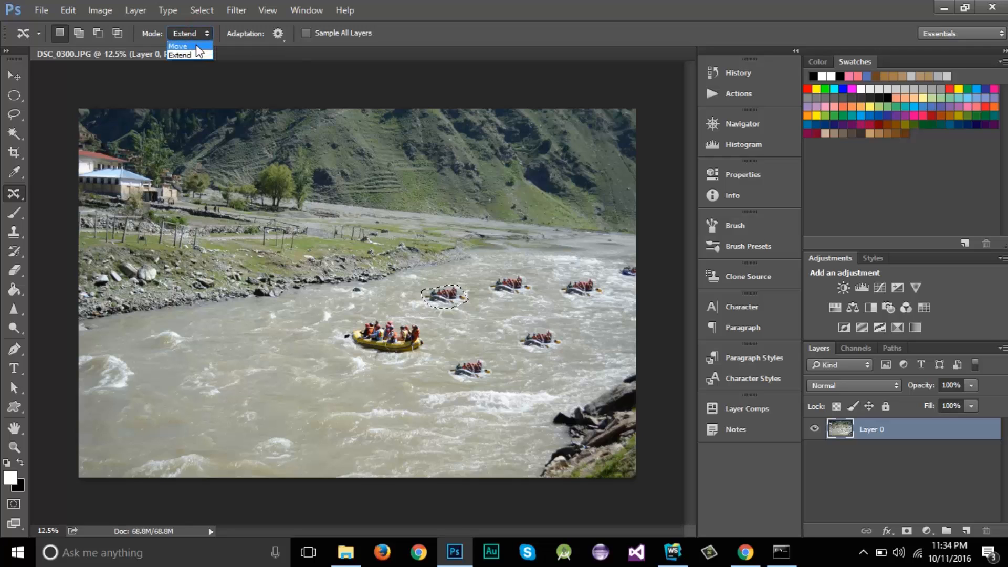
pyautogui.click(533, 8)
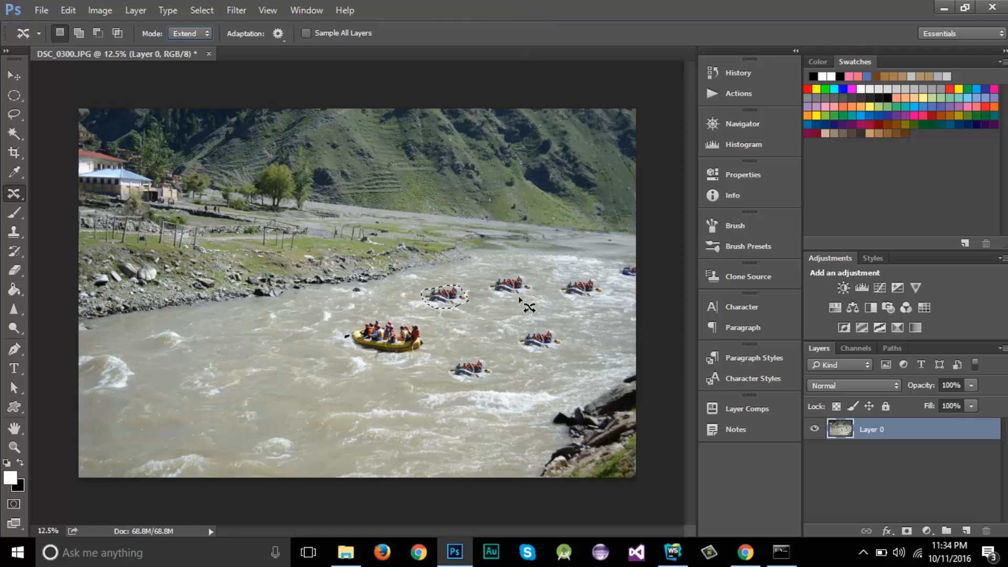
pyautogui.rightClick(20, 196)
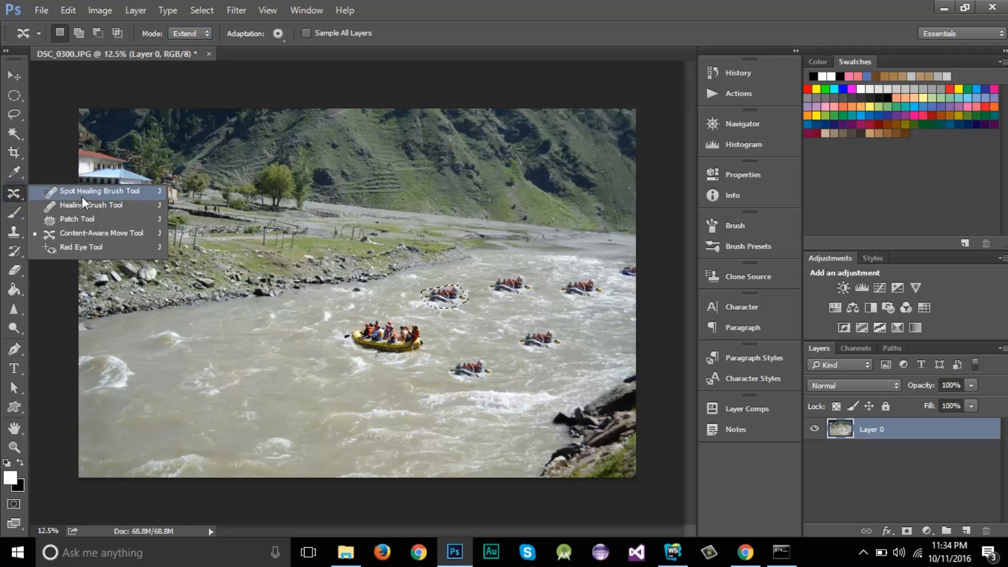
pyautogui.click(558, 24)
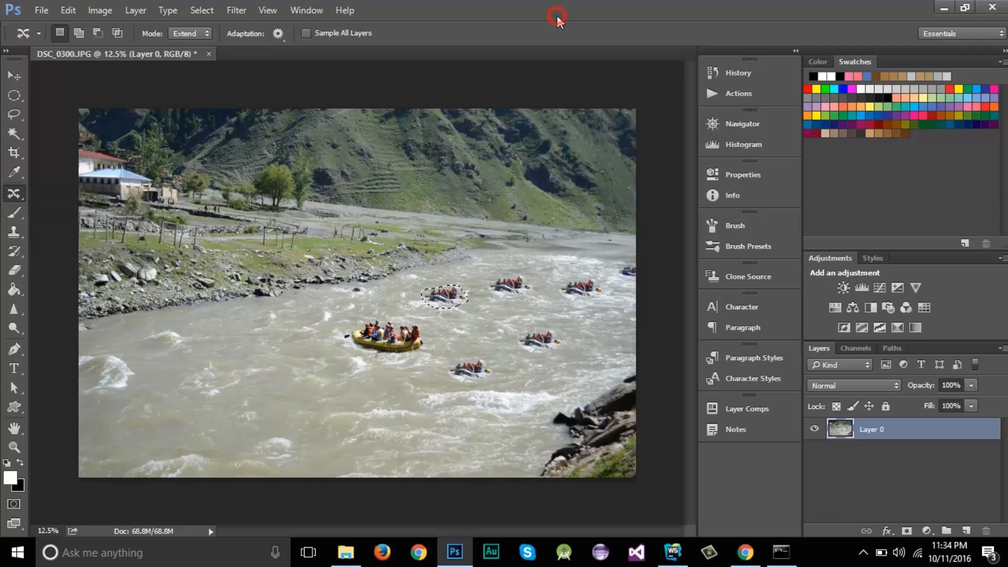